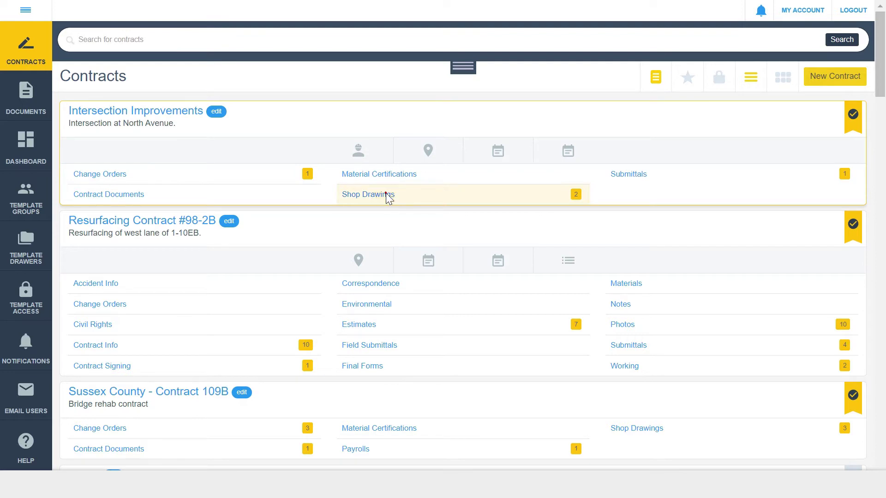
Step: Start a new document in the Intersection Improvements Shop Drawings drawer, titled "Bridge Drawing" with the type Bridge components
click(385, 194)
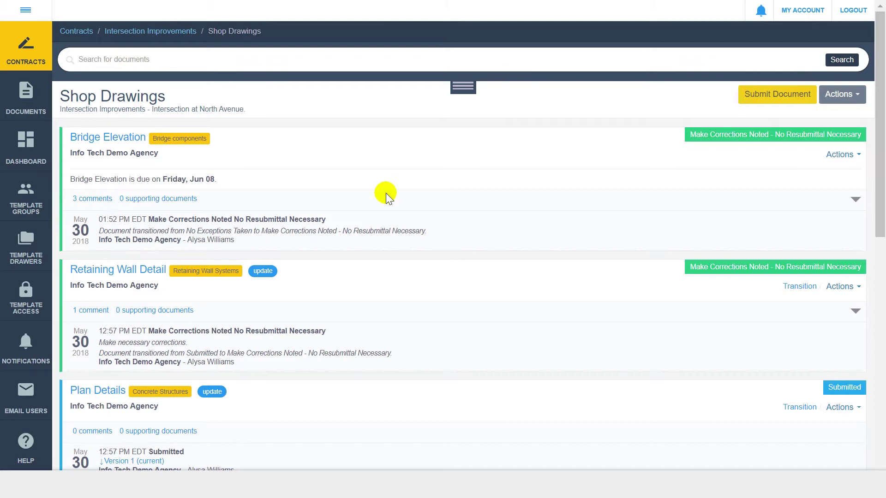
click(751, 106)
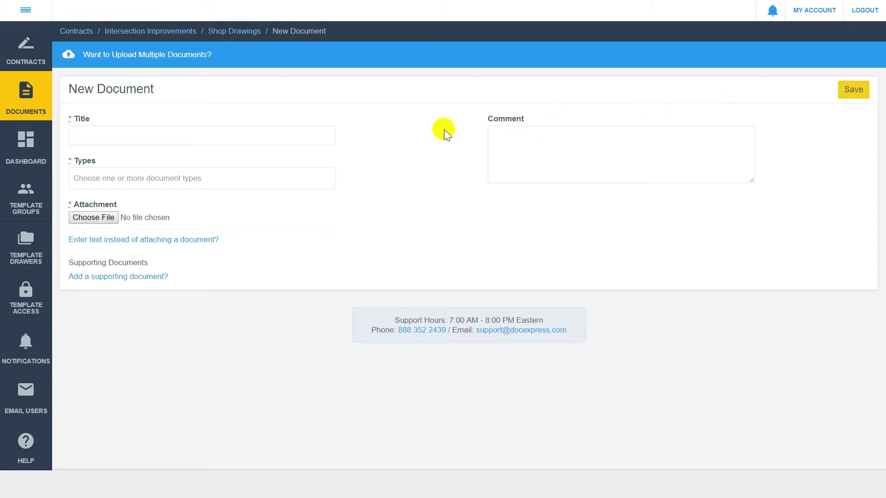
click(326, 135)
text(Bridge)
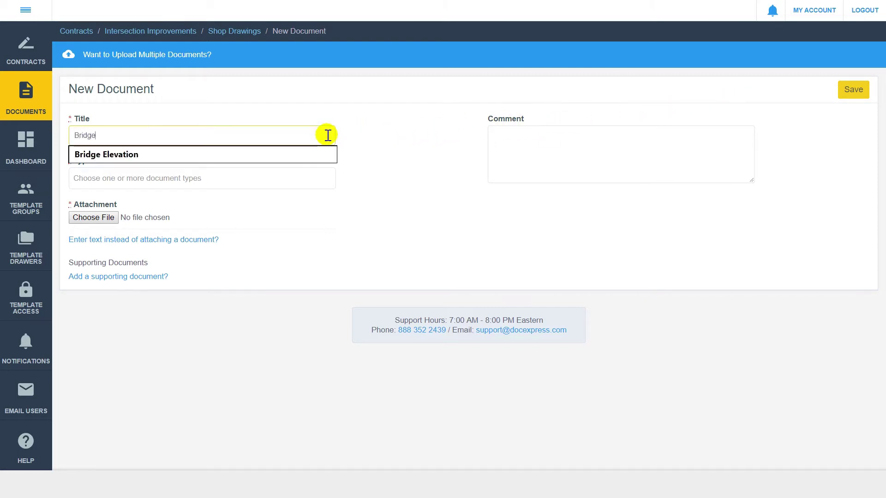
text( Drawing)
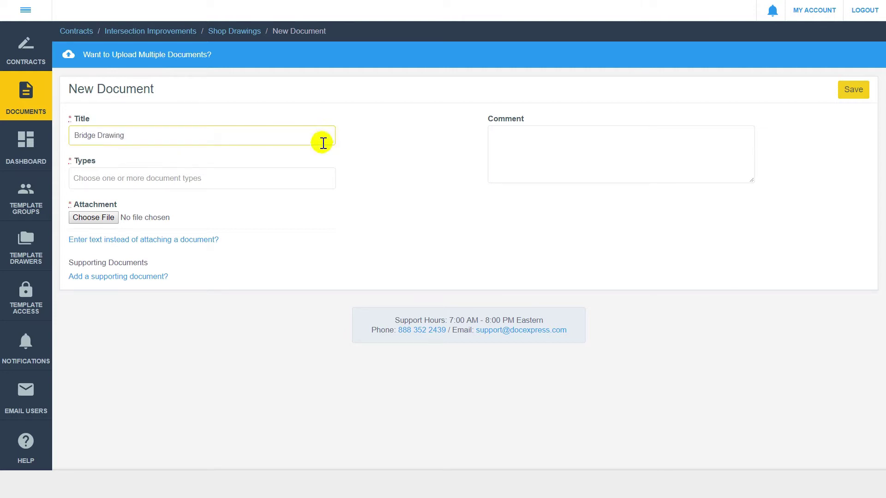
click(252, 180)
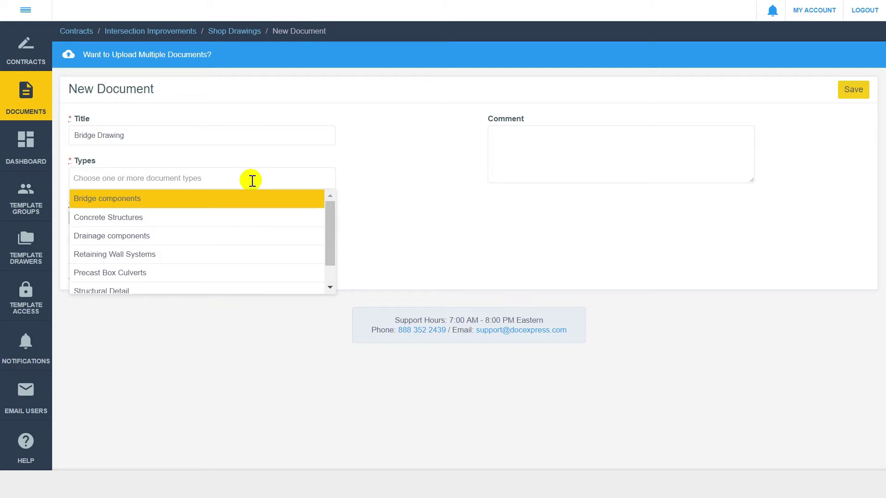
click(238, 199)
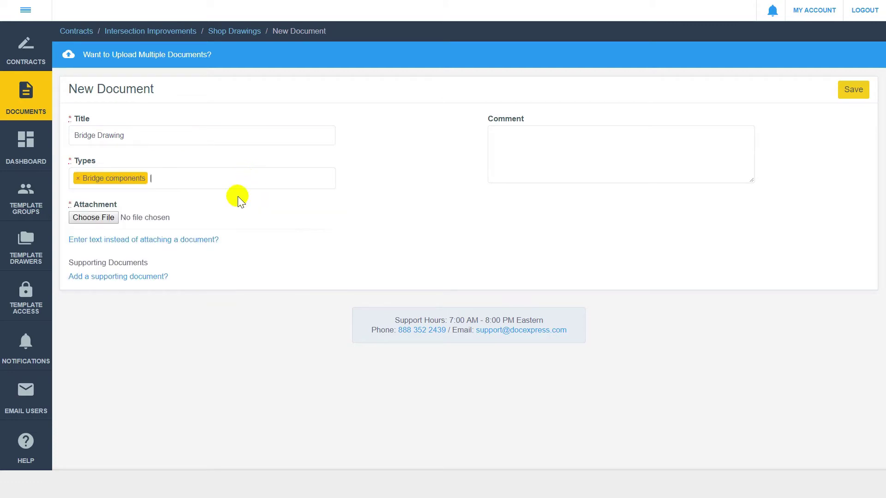
Step: Attach Shop Drawing_Sample.pdf to the new document and save it
click(105, 218)
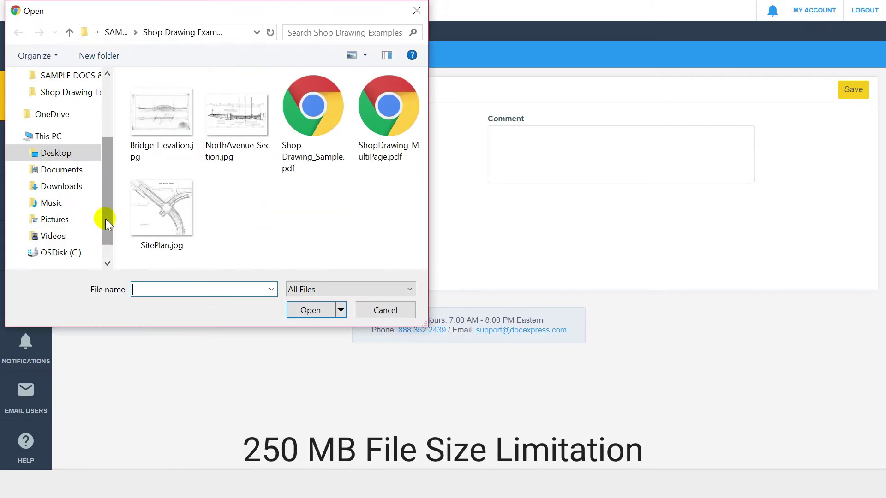
double_click(308, 159)
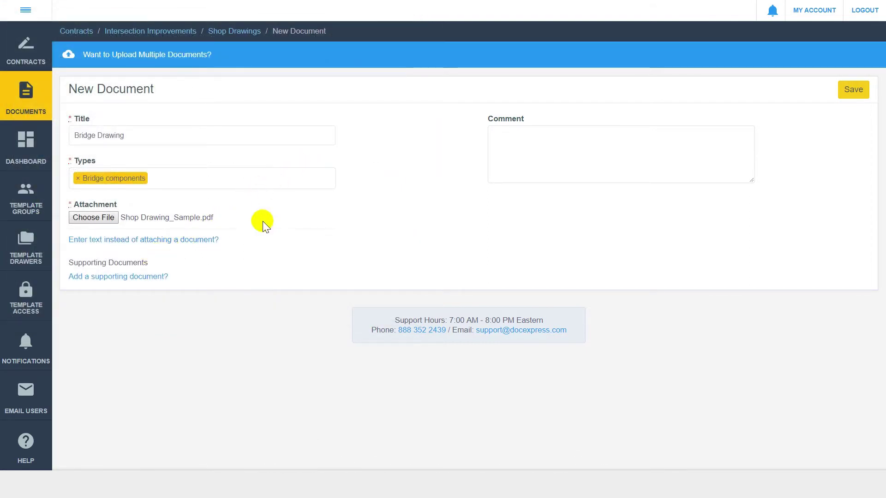
click(845, 95)
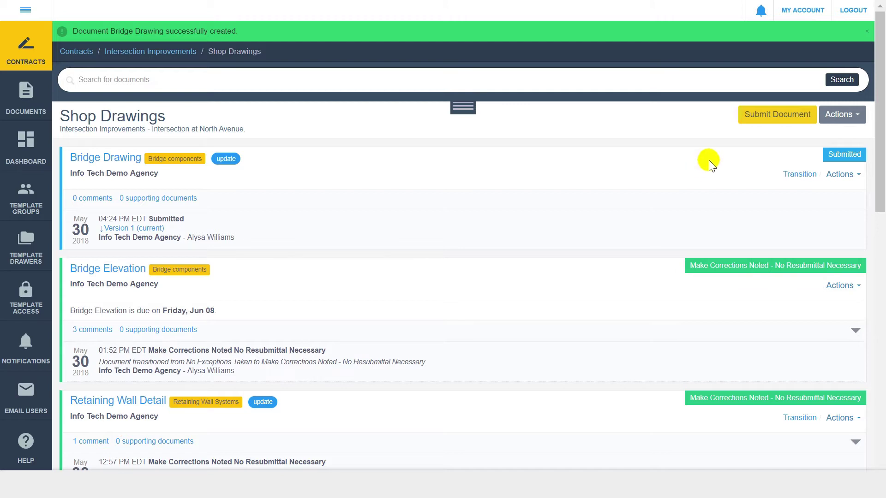
Step: Upload Bridge_Elevation.jpg, NorthAvenue_Section.jpg and Shop Drawing_Sample.pdf together as multiple documents in the Shop Drawings drawer
click(752, 122)
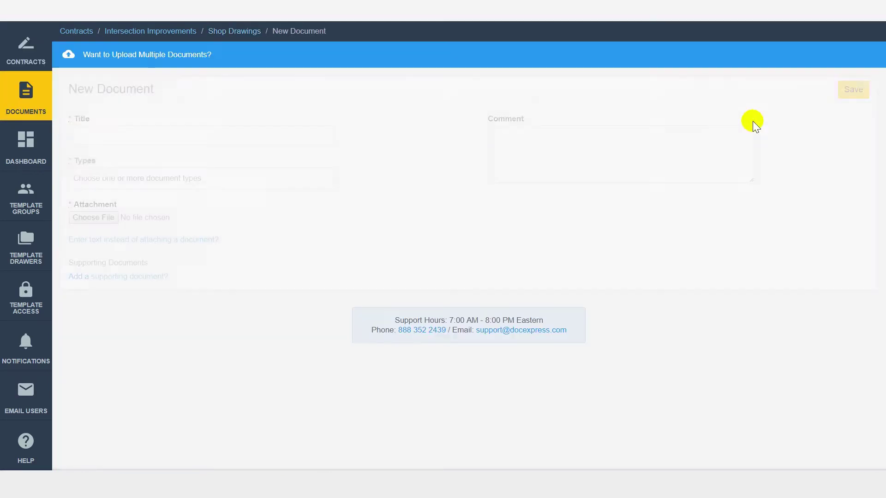
click(438, 55)
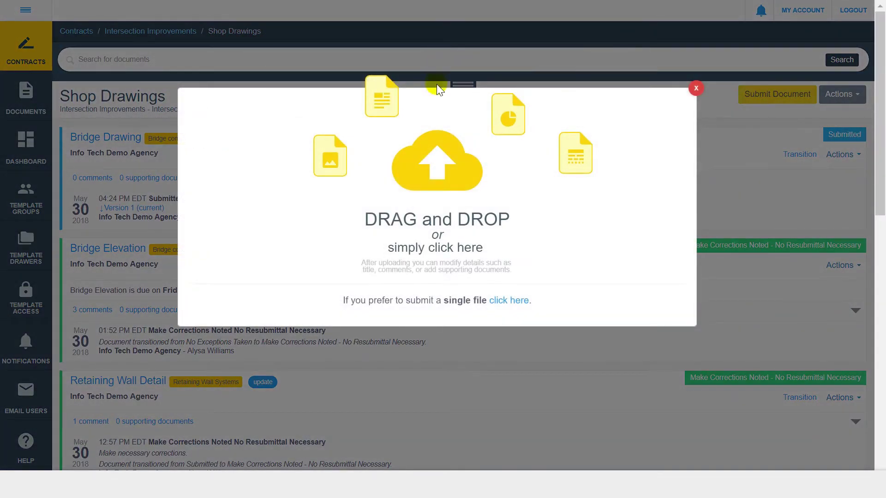
click(438, 175)
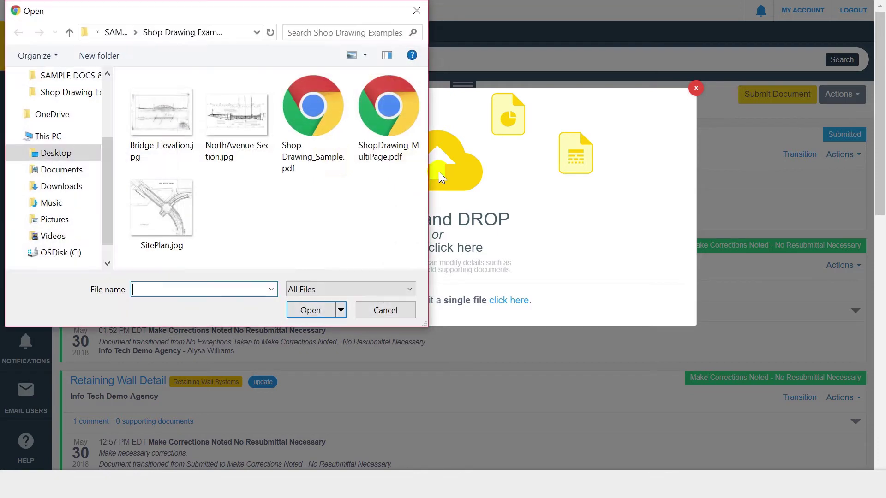
click(179, 148)
shift+click(305, 124)
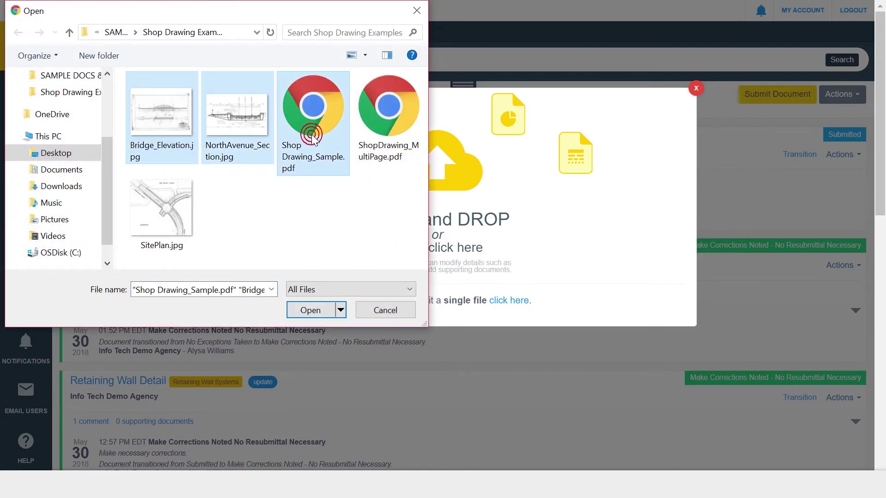
click(314, 311)
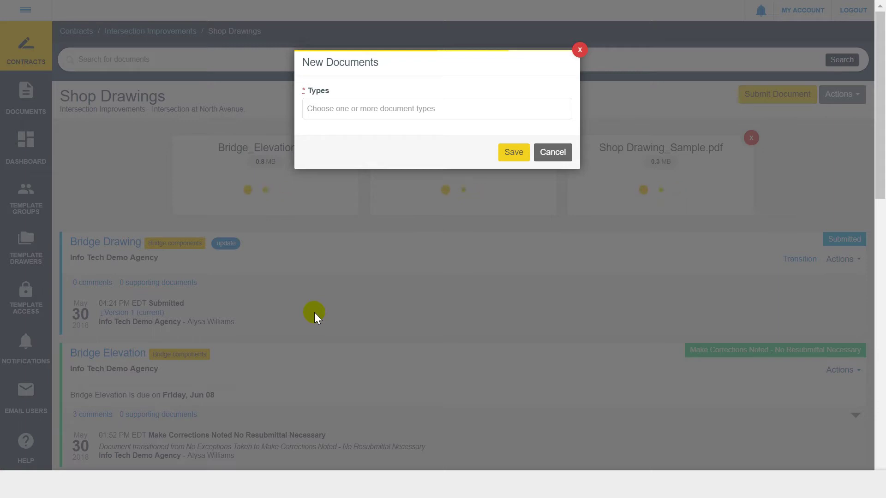
Step: Assign the type Bridge components to the uploaded documents and save them
click(351, 108)
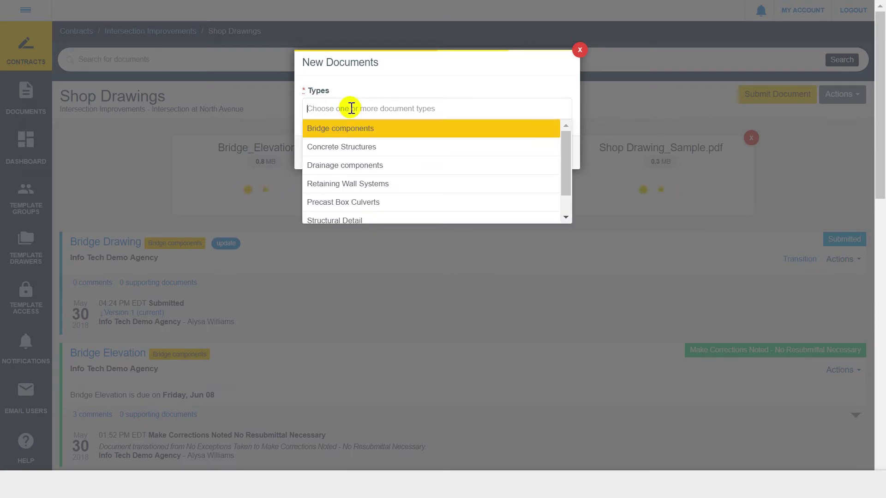
click(386, 138)
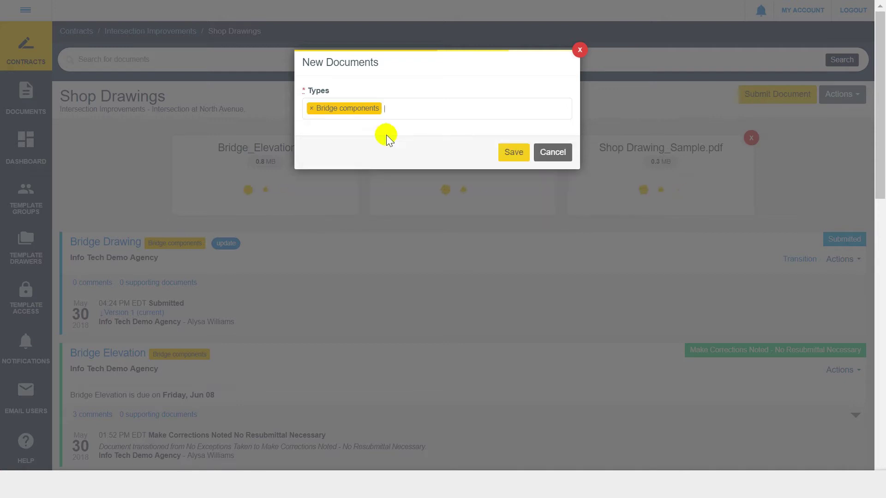
click(514, 153)
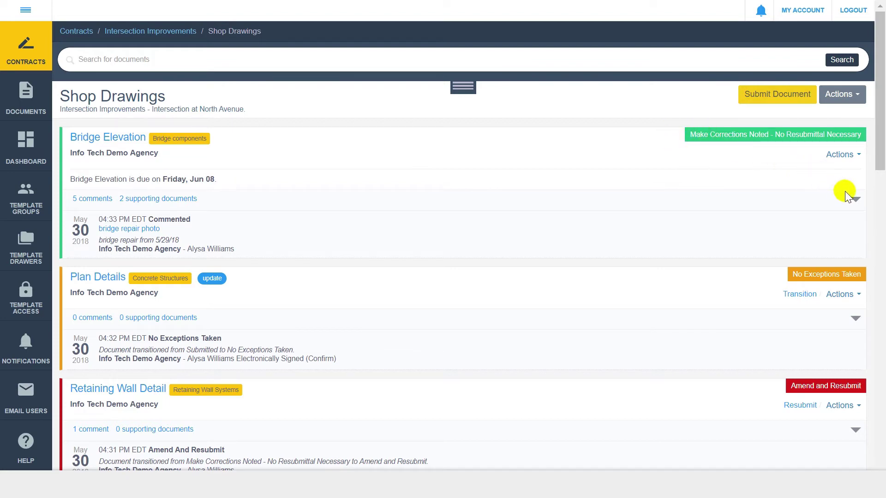
Step: Expand the full history of the Bridge Elevation document, read through it and collapse it again
click(855, 201)
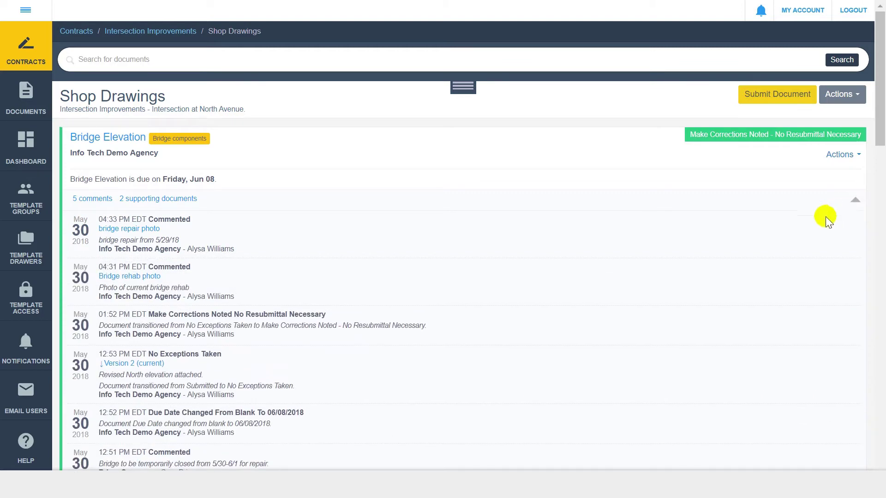
scroll(820, 203, down, 1)
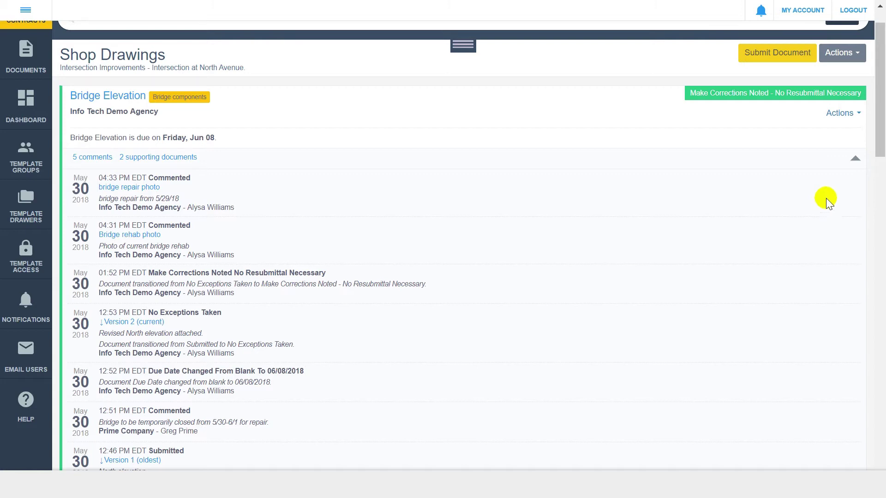
click(854, 159)
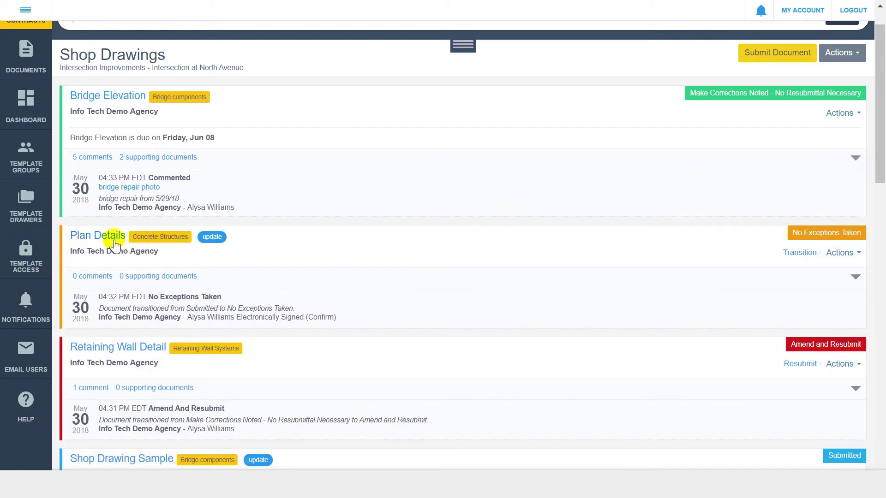
Step: Preview the first two pages of the Plan Details document and return to the drawer
click(115, 239)
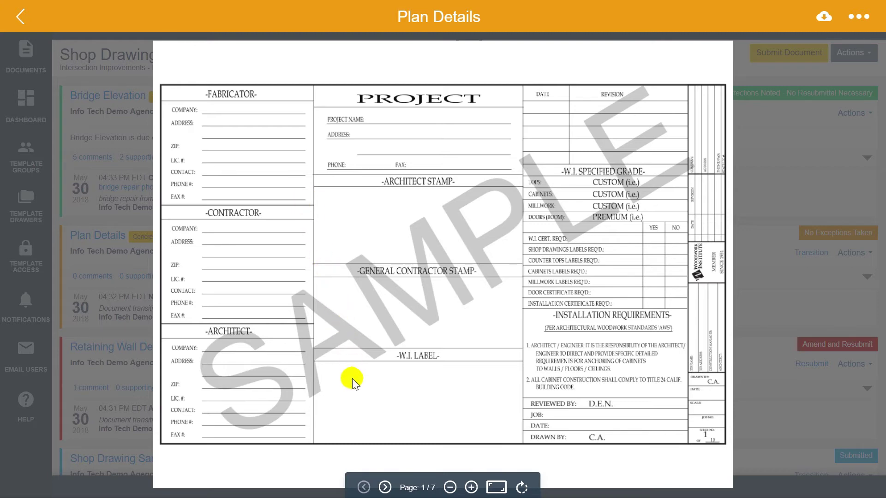
click(384, 487)
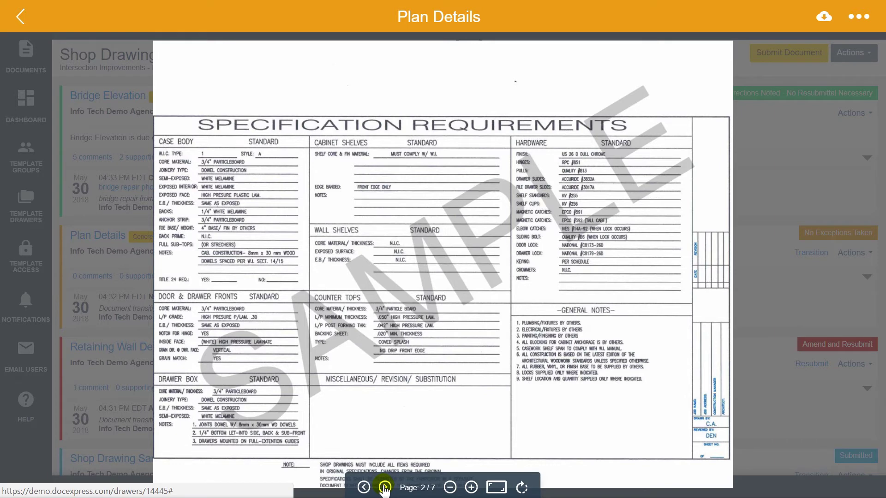
click(21, 17)
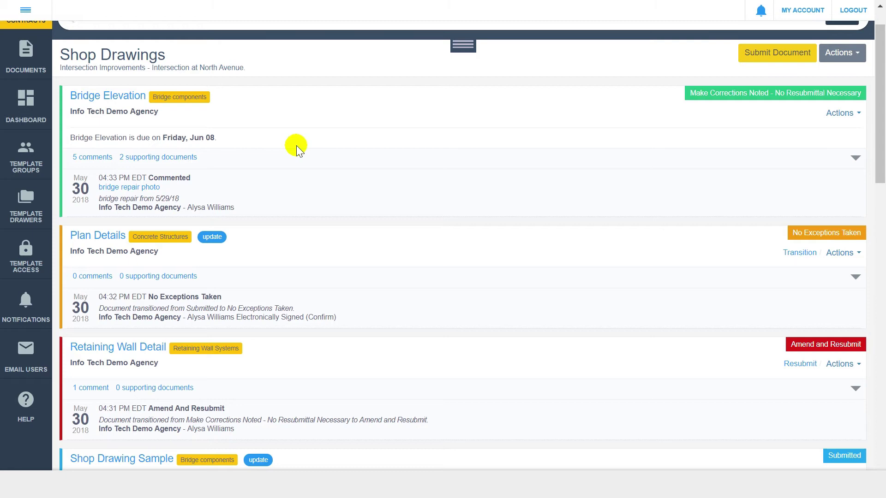
Step: Transition the Plan Details document to Reviewed with the comment "Reviewed and Approved", signing it electronically
scroll(296, 145, up, 1)
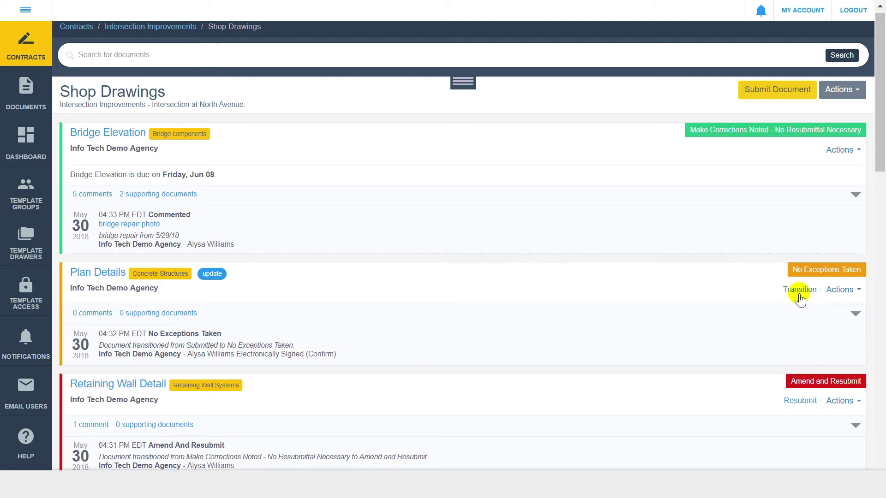
click(799, 291)
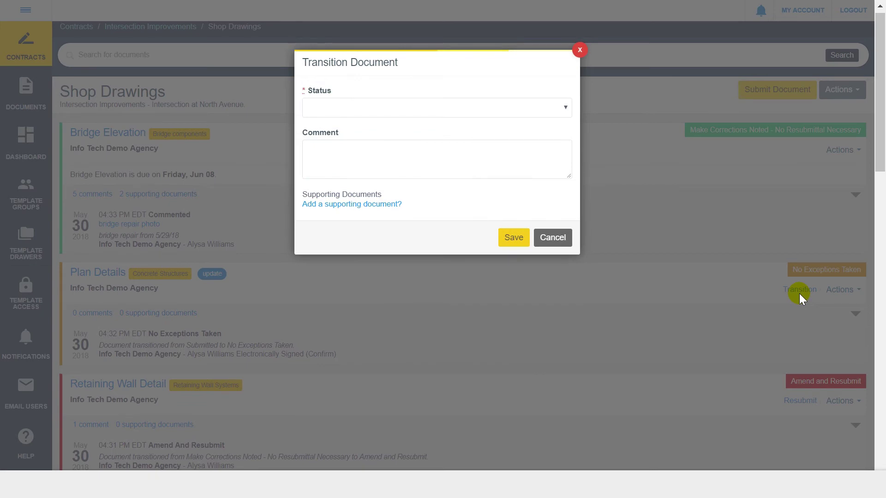
click(484, 109)
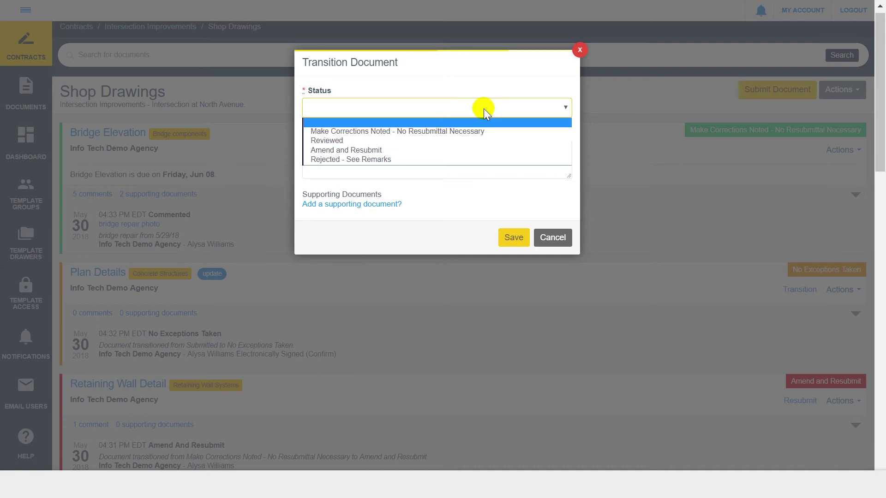
click(473, 140)
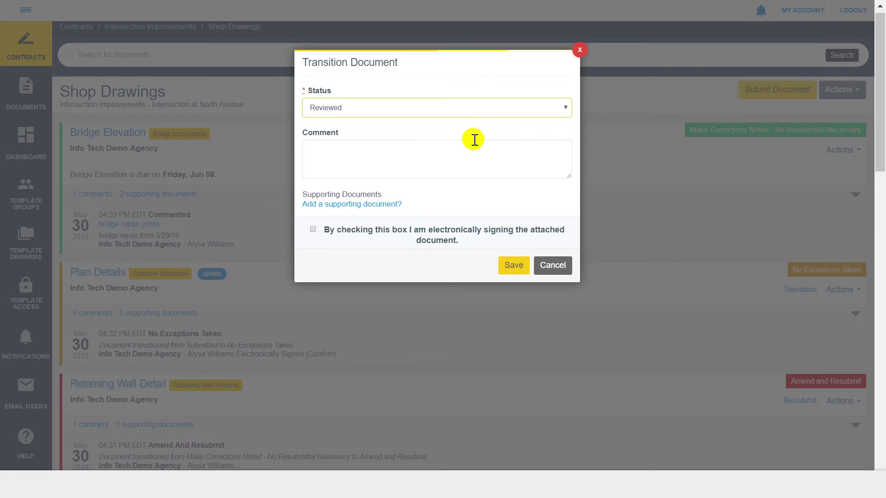
click(426, 152)
text(Reviewed and Approv)
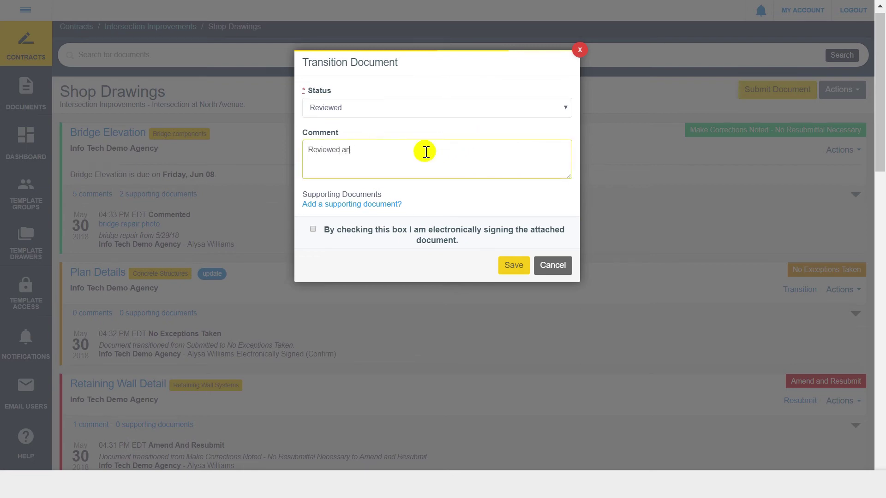
text(ed)
click(432, 235)
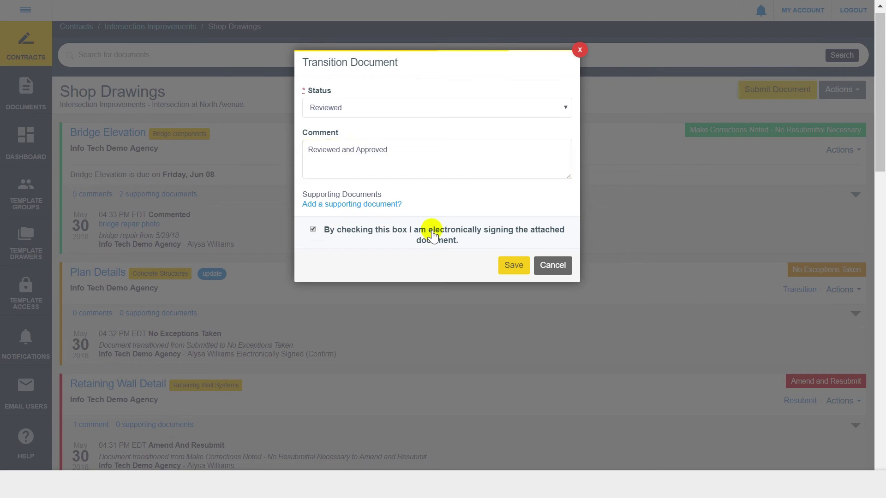
click(514, 266)
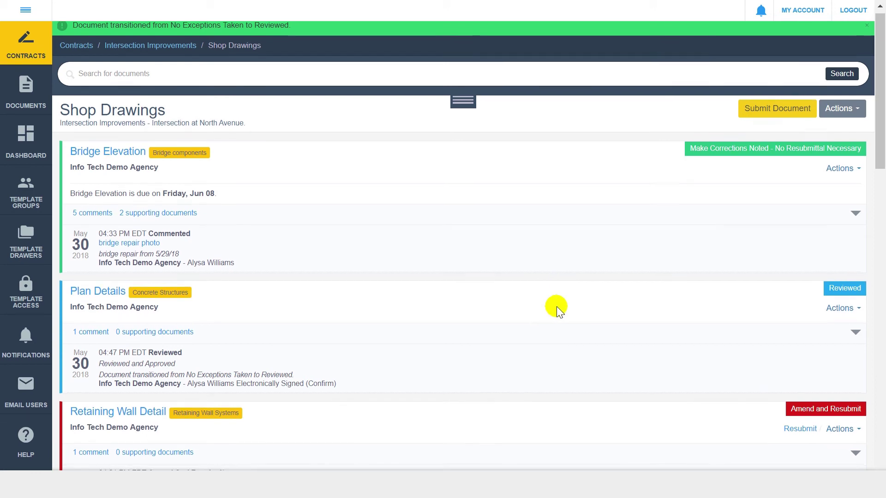
Step: Expand the Plan Details document's history to examine its transitions and signatures, and collapse it again
scroll(556, 309, down, 1)
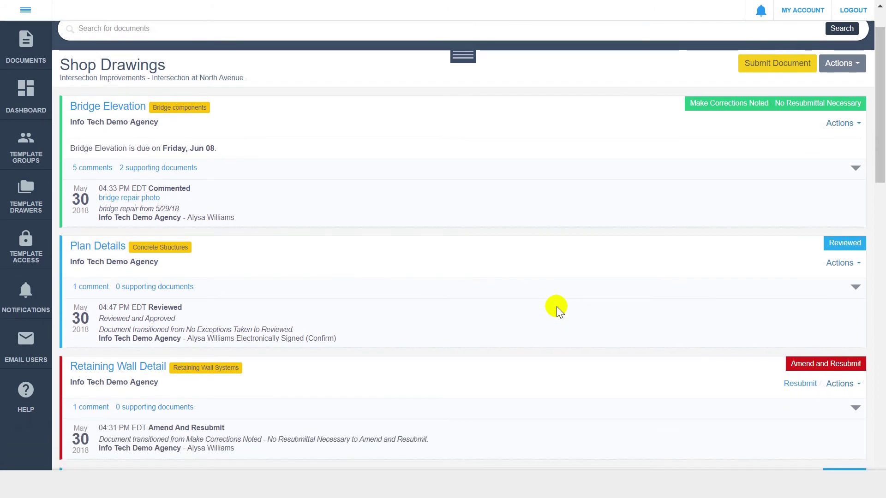
click(855, 287)
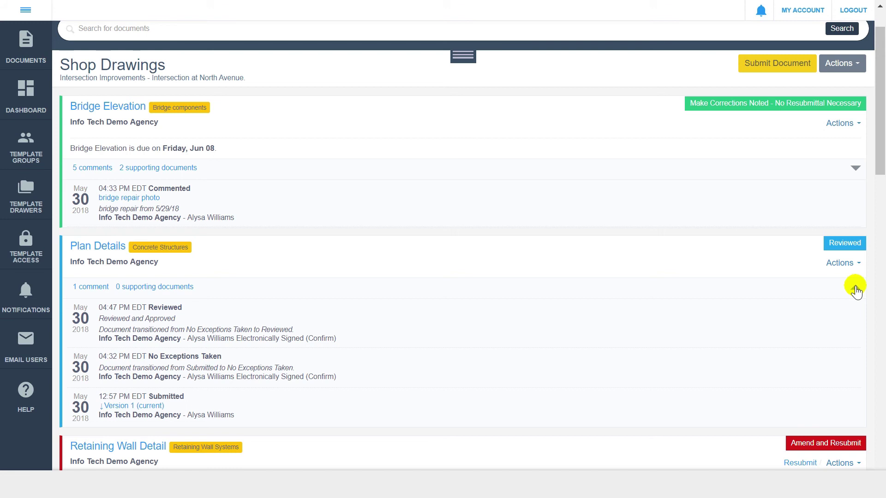
click(854, 287)
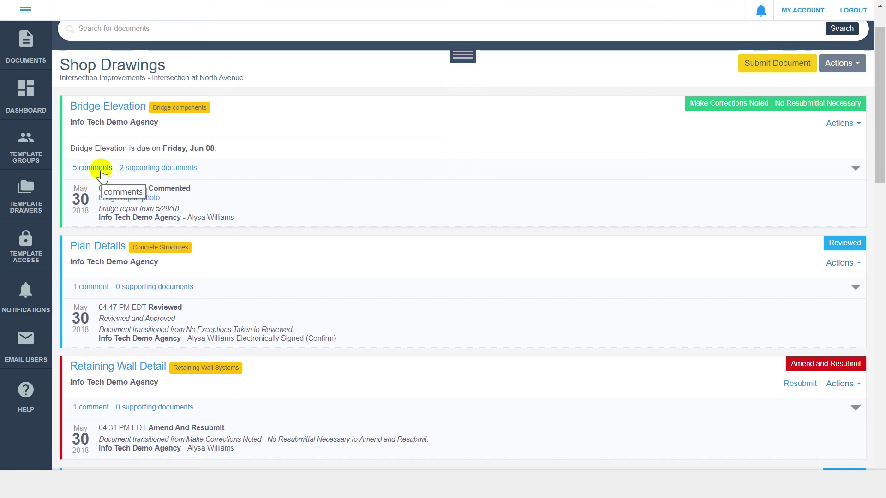
Step: Read the comments on the Bridge Elevation document and close the comment list
click(101, 171)
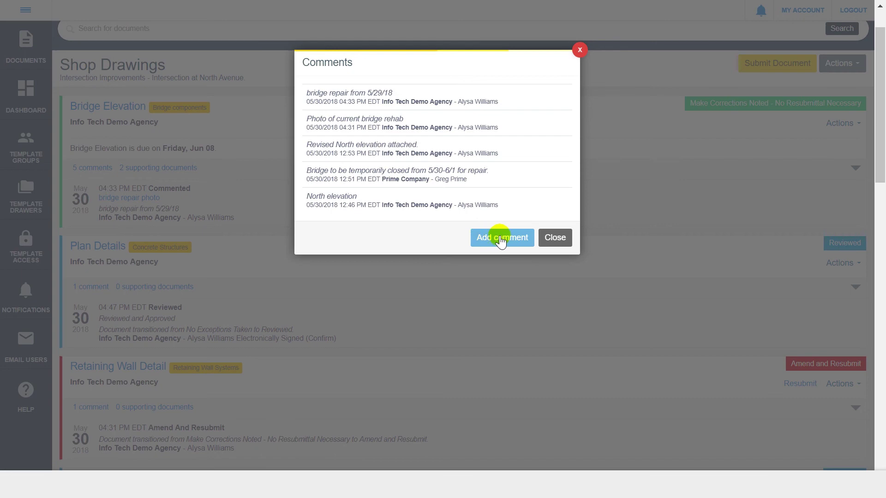
click(554, 241)
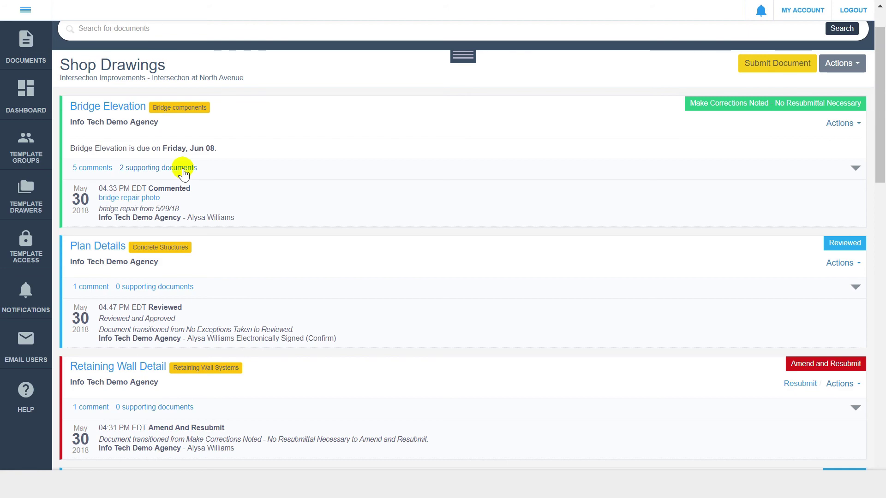
Step: View the list of supporting documents attached to the Bridge Elevation document marked Make Corrections Noted, and close it
click(183, 170)
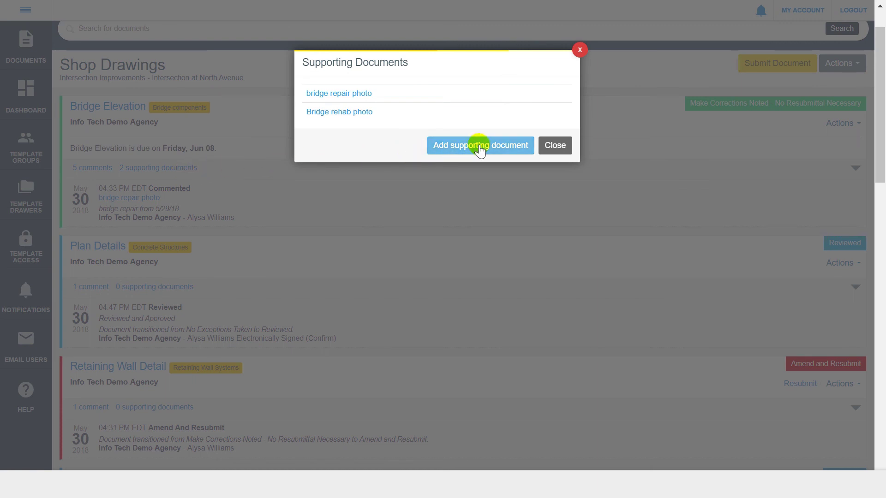
click(556, 147)
Step: Set the due date of the Submitted Bridge Elevation document to 06/01/2018 and save the update
scroll(558, 149, down, 5)
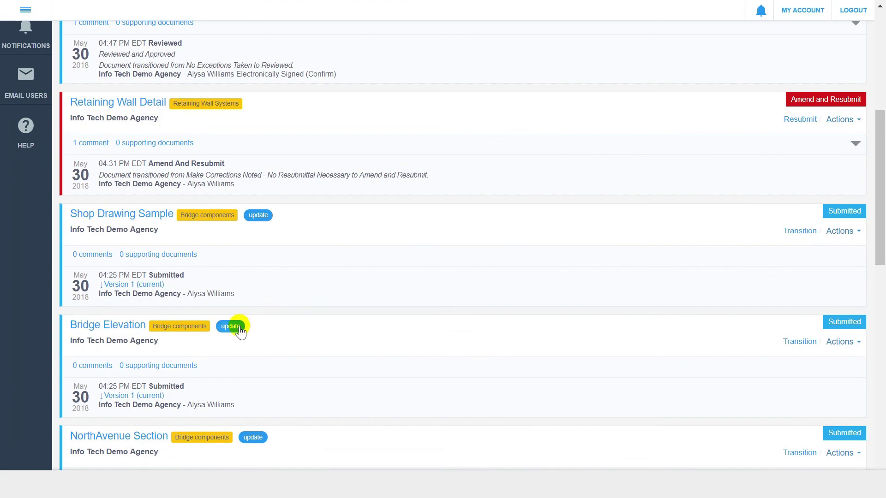
click(237, 326)
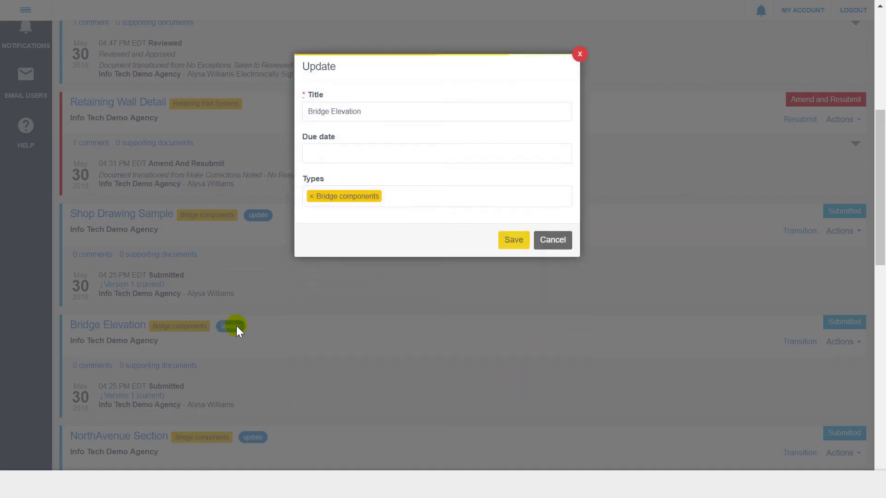
click(328, 148)
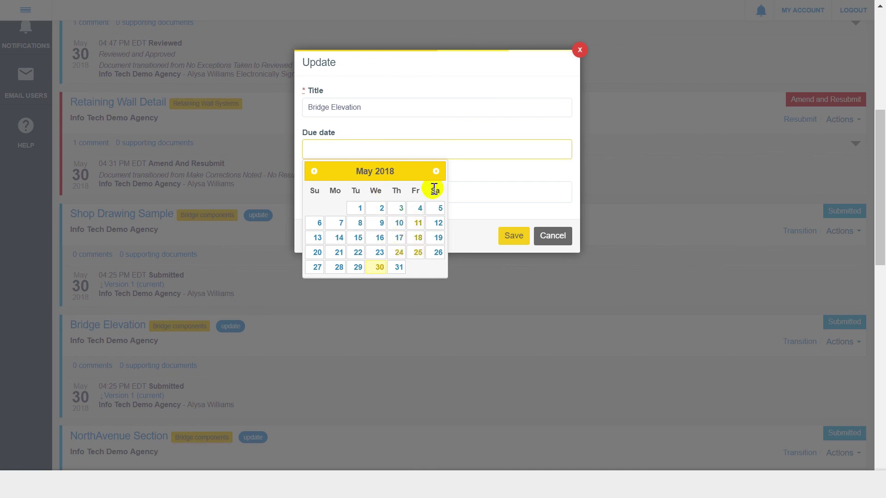
click(436, 171)
click(415, 212)
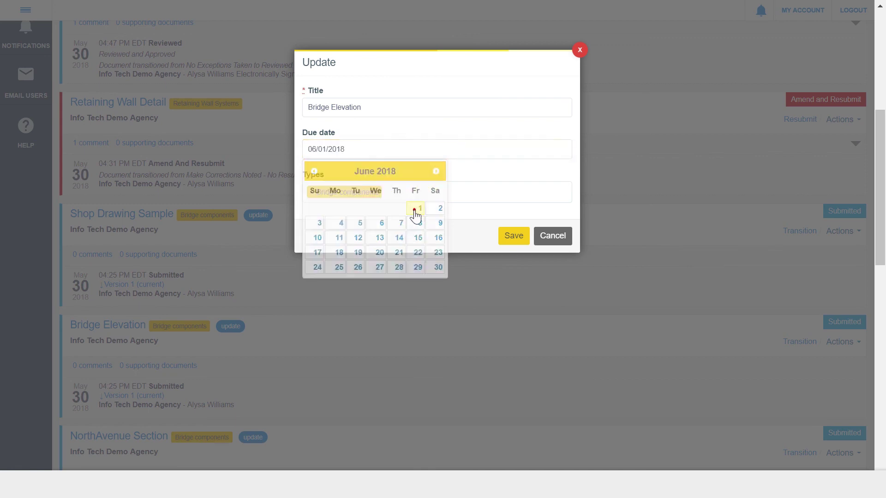
click(510, 238)
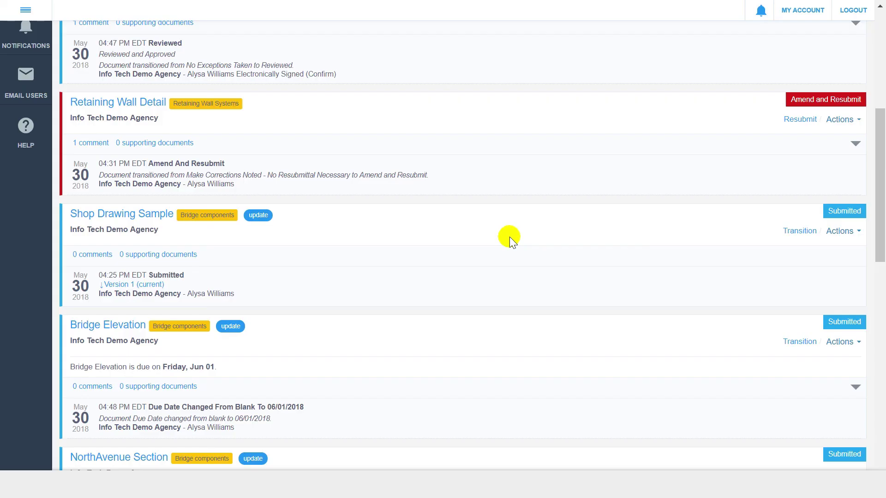